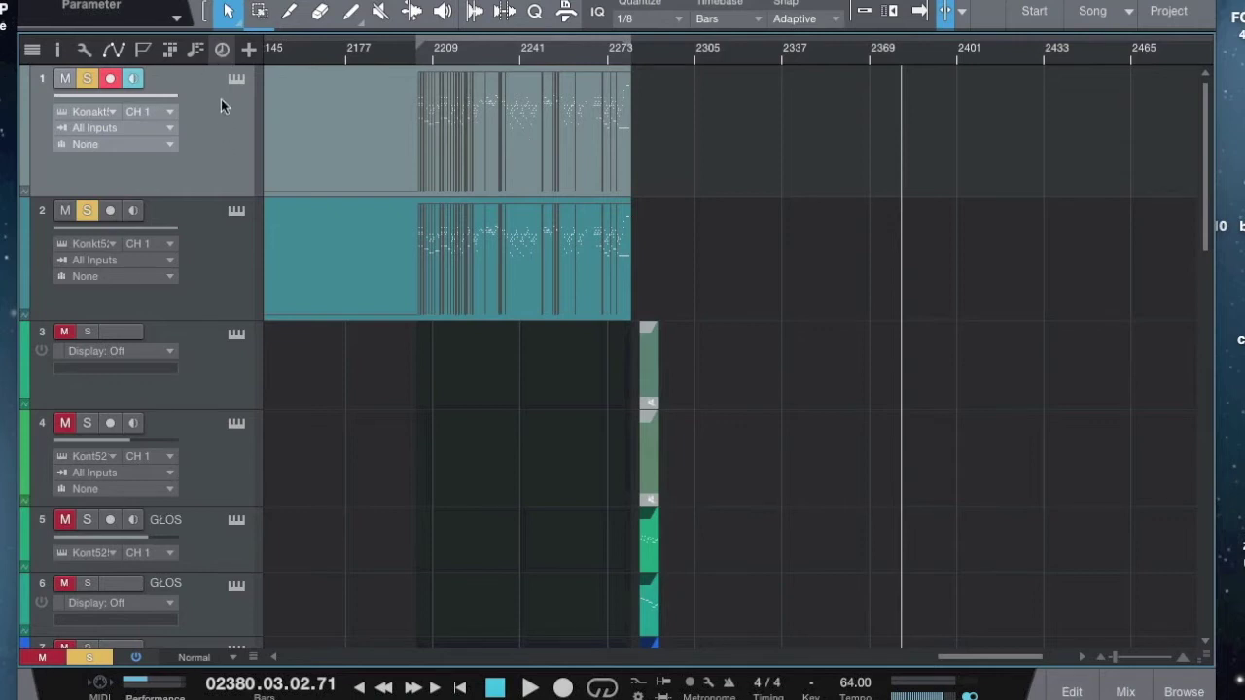
Show the tempo track and place the playhead where the piano notes start, at about bar 2203.
{"action": "left_click", "coordinate": [222, 51]}
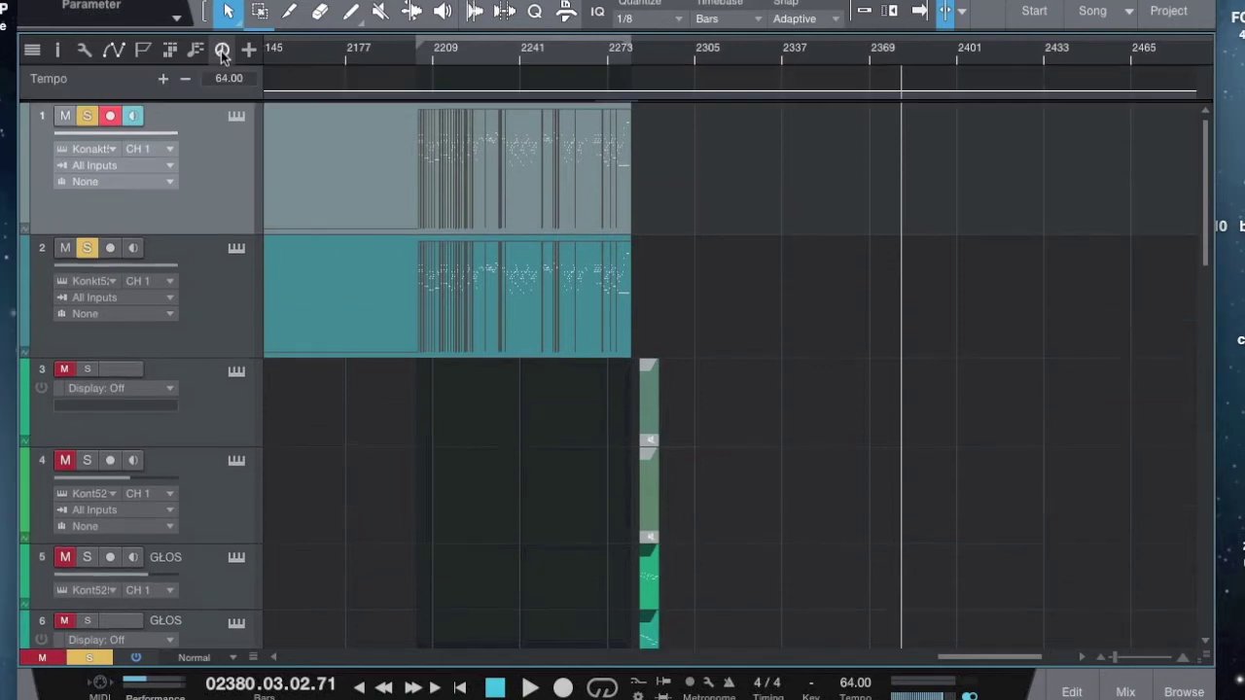
{"action": "left_click", "coordinate": [418, 65]}
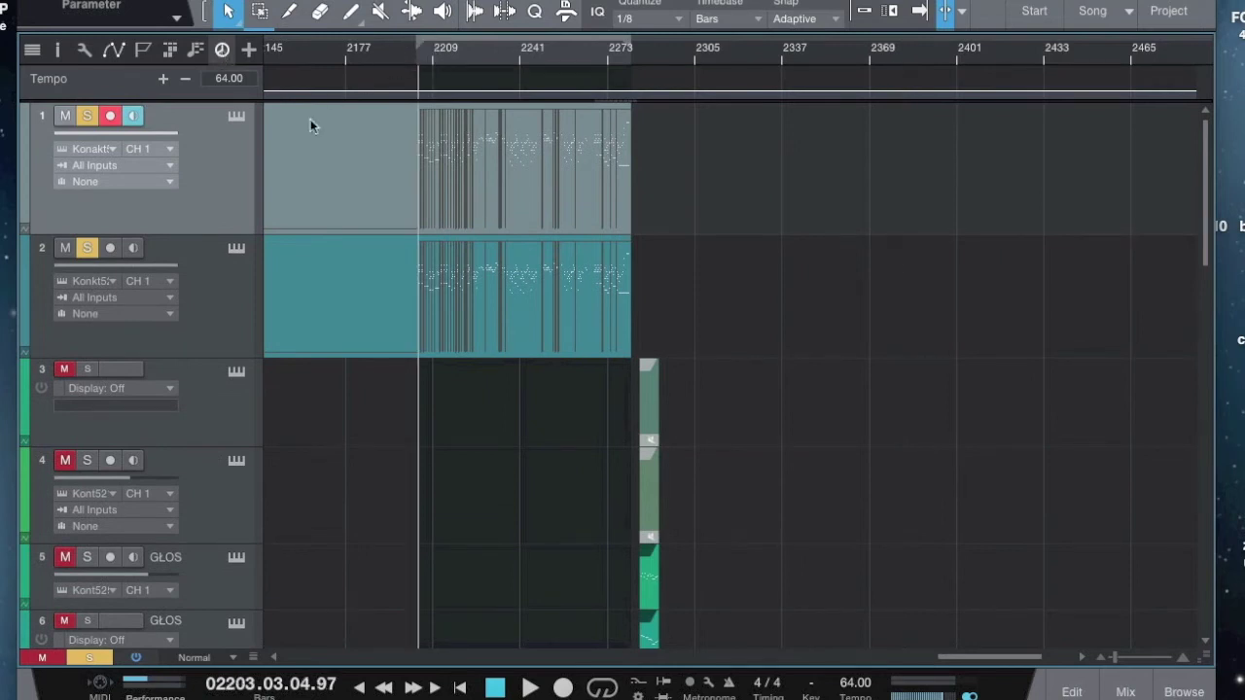
{"action": "left_click_drag", "start_coordinate": [406, 55], "coordinate": [422, 75]}
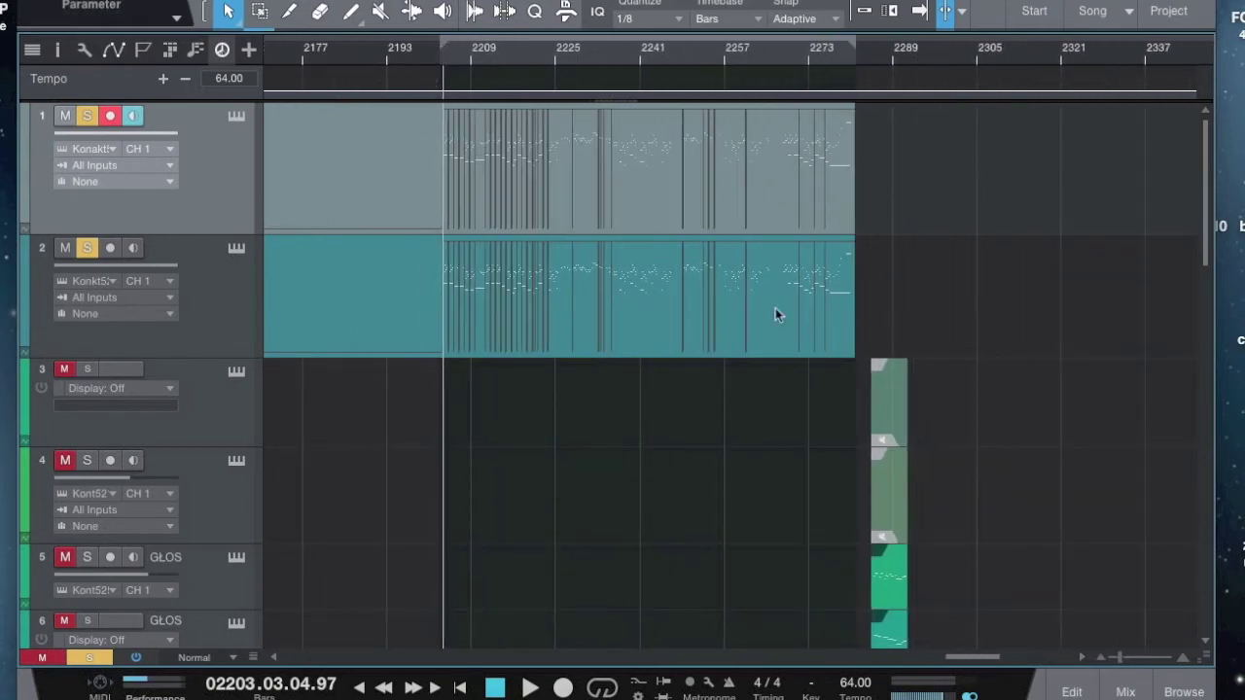
Take track 2 out of solo and play the piano passage on track 1 for a few bars.
{"action": "left_click", "coordinate": [86, 247]}
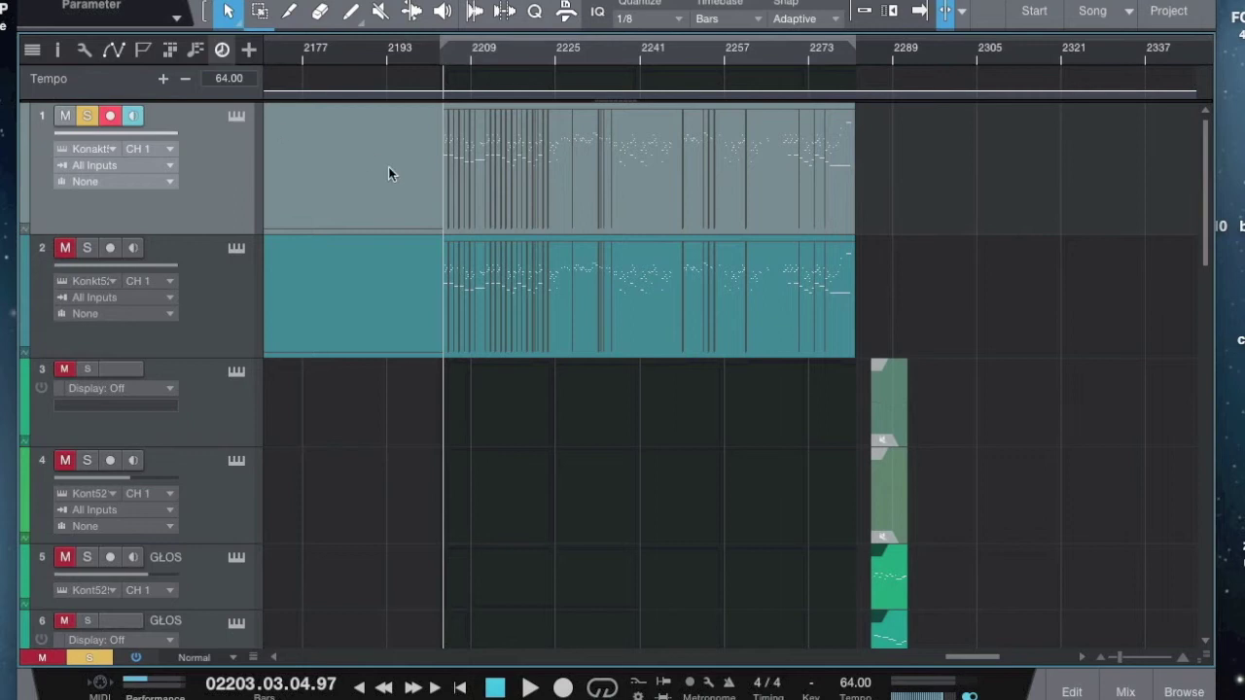
{"action": "key", "text": "space"}
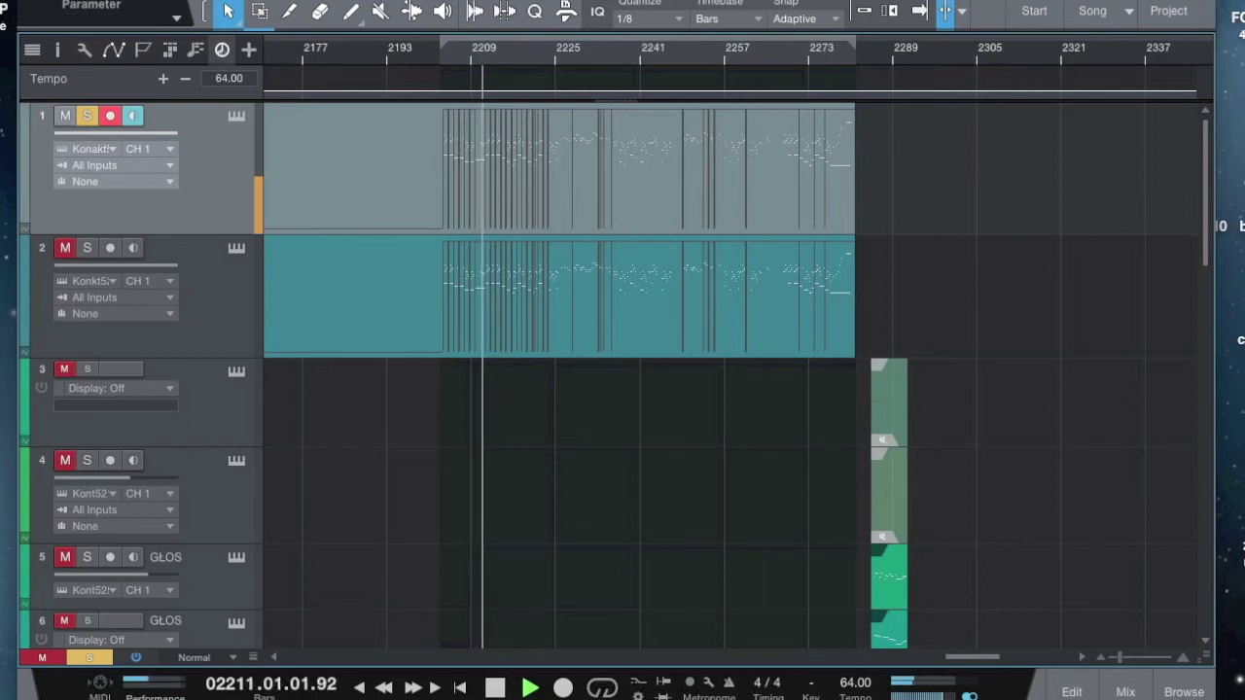
{"action": "key", "text": "space"}
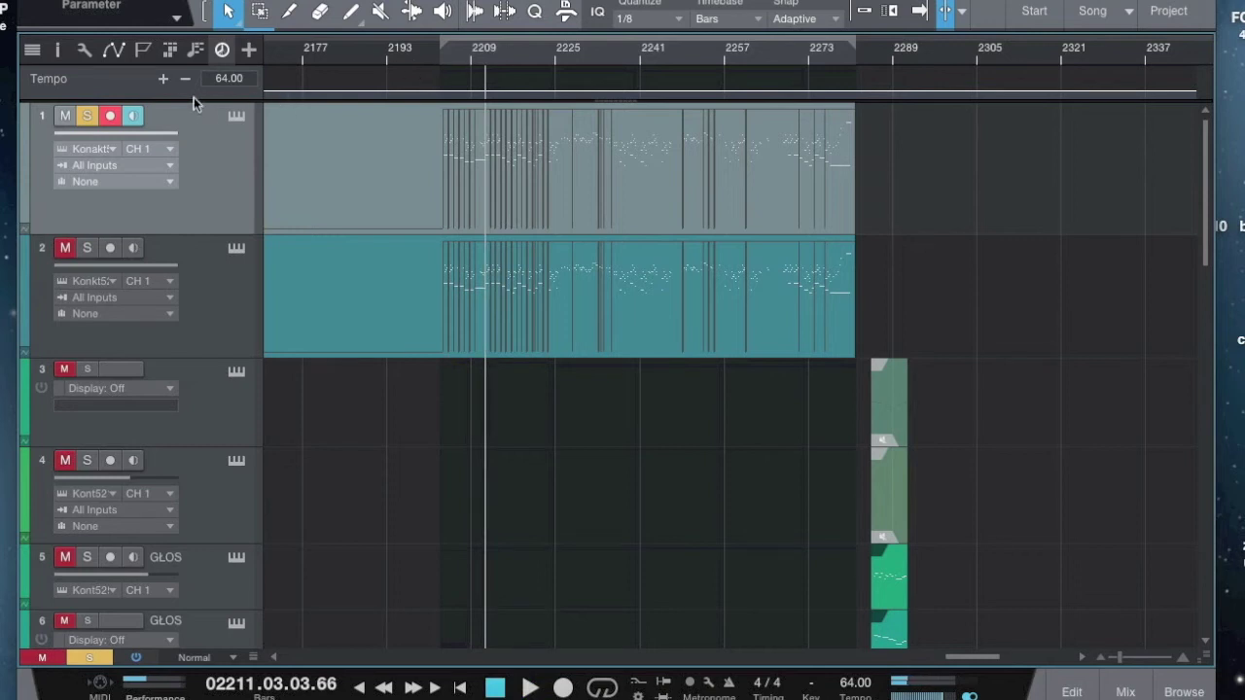
Add a tempo point just after the end of the piano event, at about bar 2282.
{"action": "left_click_drag", "start_coordinate": [194, 97], "coordinate": [285, 191]}
{"action": "left_click", "coordinate": [858, 95]}
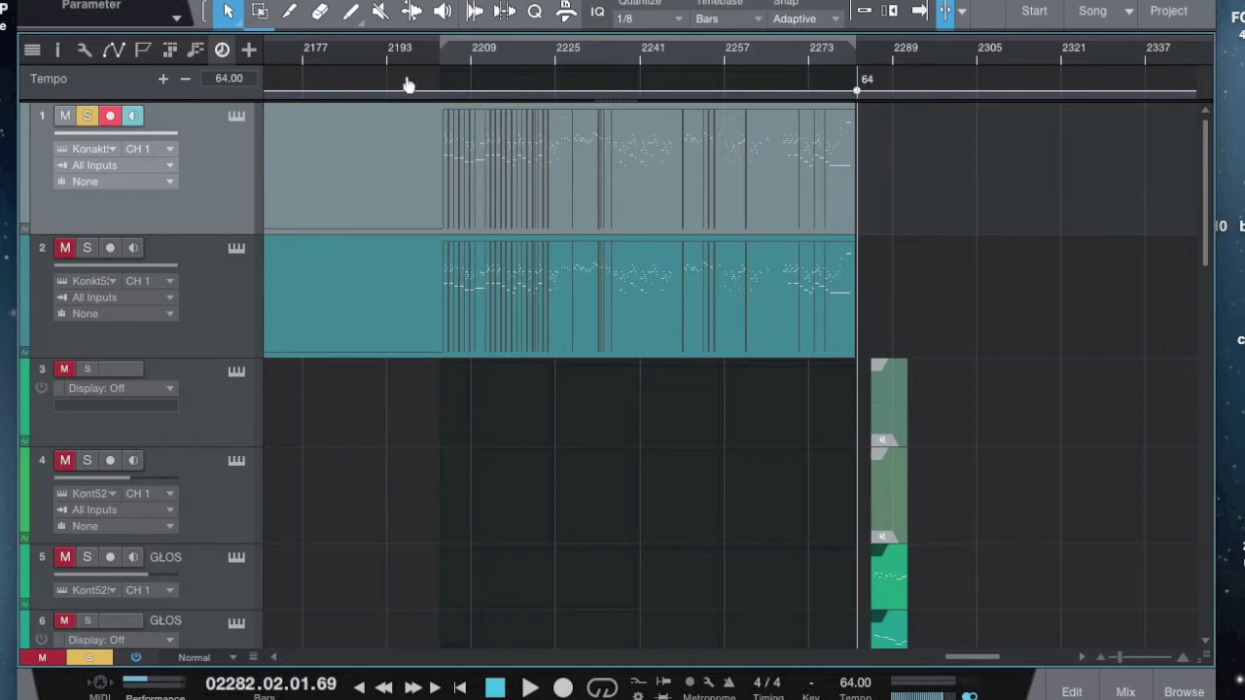
Split the piano event on track 1 just before its first notes and return to the Arrow tool.
{"action": "left_click", "coordinate": [521, 144]}
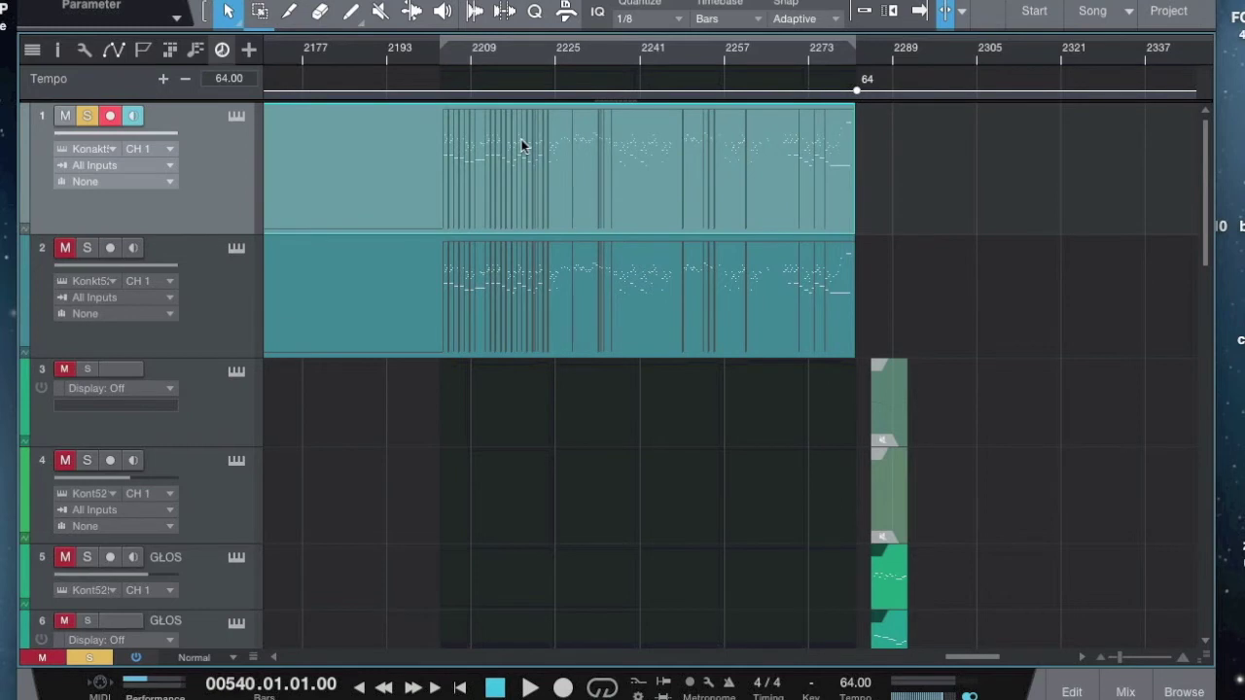
{"action": "left_click", "coordinate": [289, 11]}
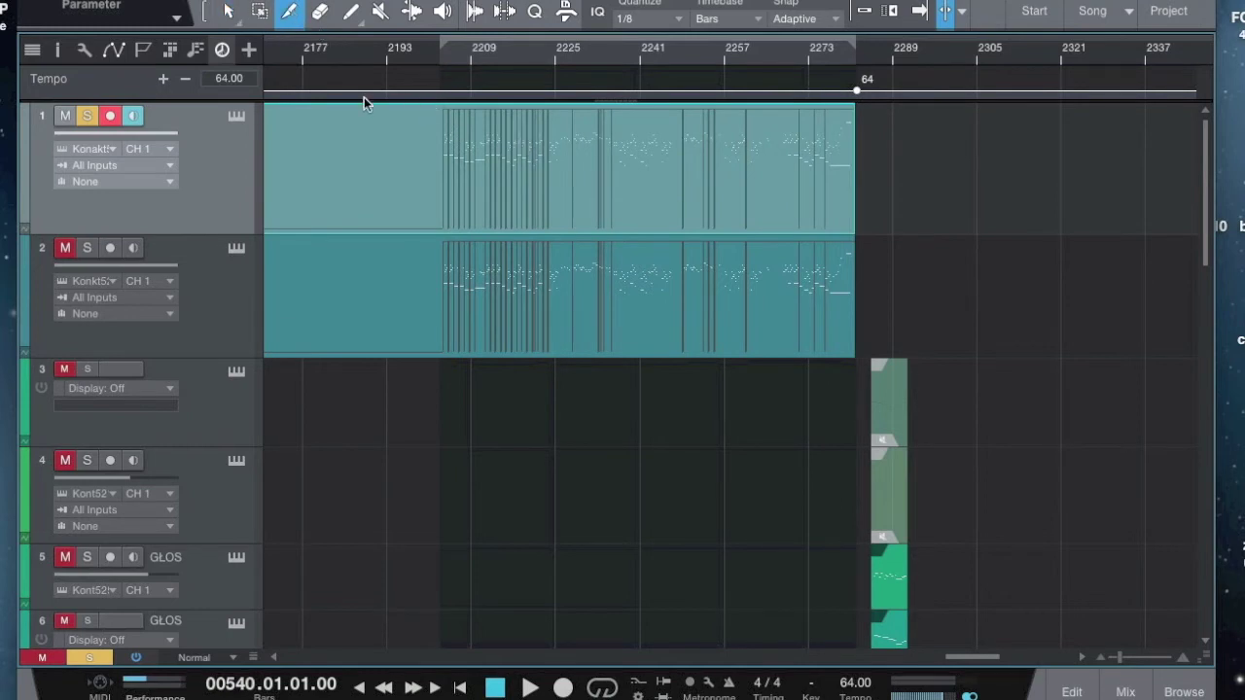
{"action": "left_click", "coordinate": [437, 161]}
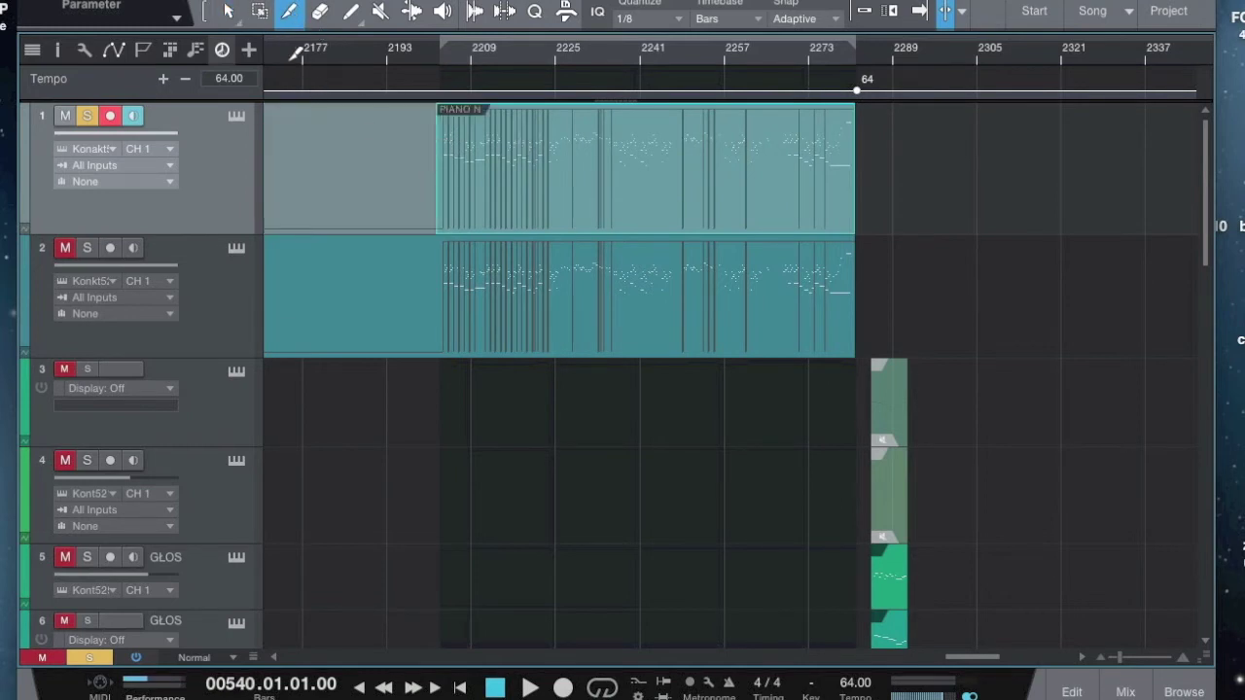
{"action": "left_click", "coordinate": [231, 11]}
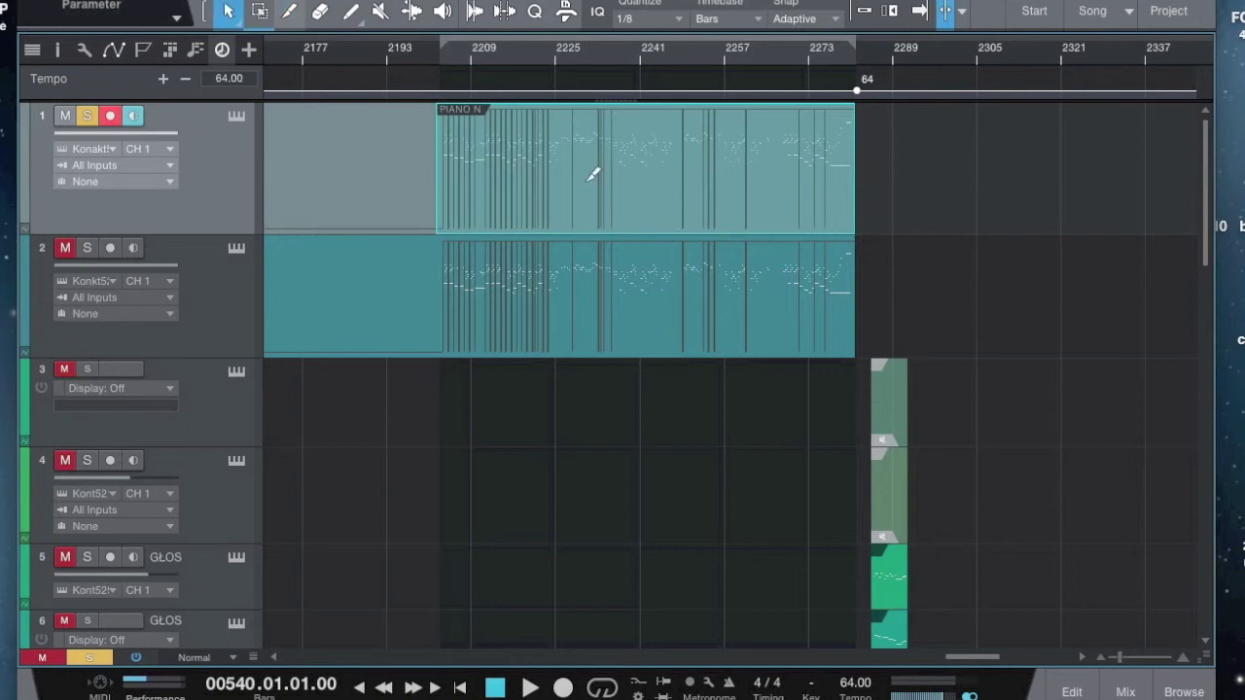
{"action": "left_click", "coordinate": [228, 12]}
Paste a copy of the split piano event on track 1 at the tempo point near bar 2282.
{"action": "left_click_drag", "start_coordinate": [894, 49], "coordinate": [892, 104]}
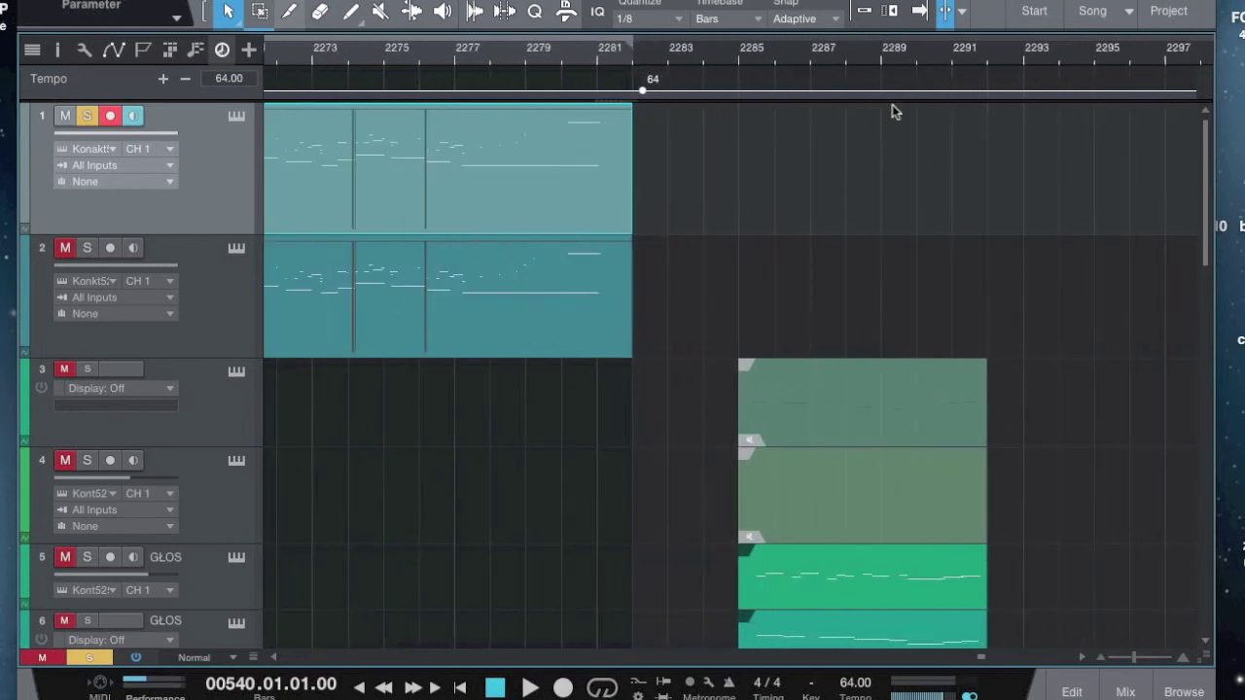
{"action": "left_click", "coordinate": [645, 61]}
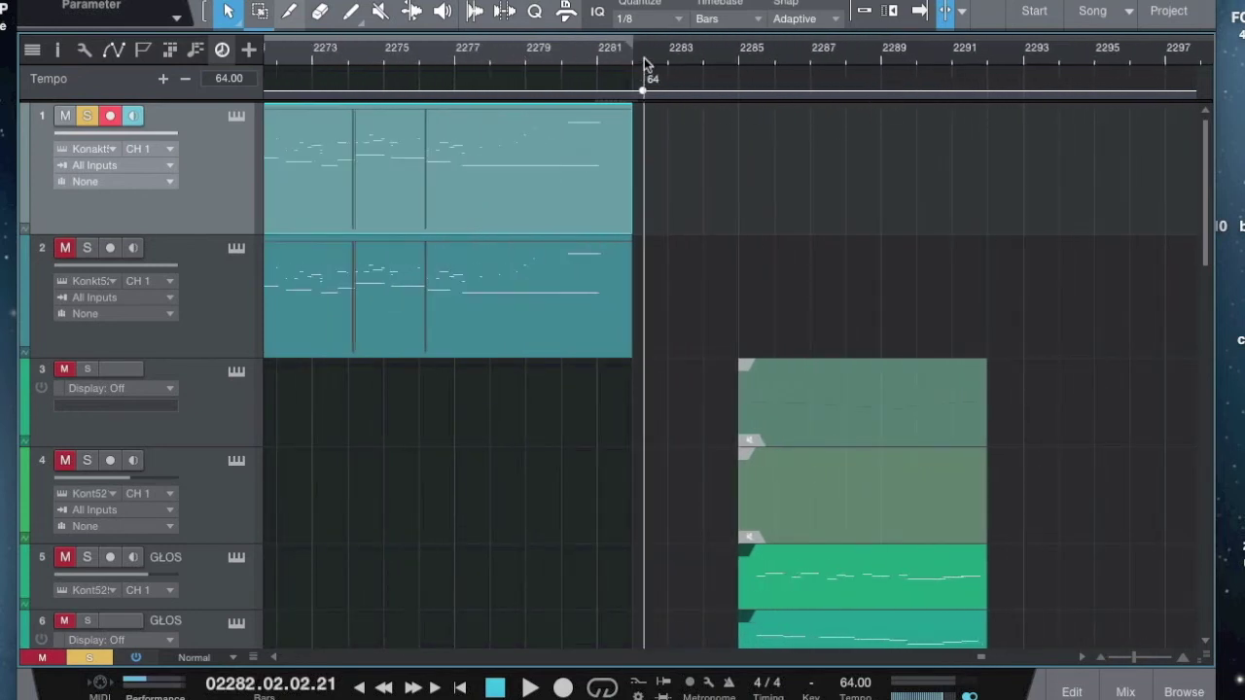
{"action": "key", "text": "ctrl+v"}
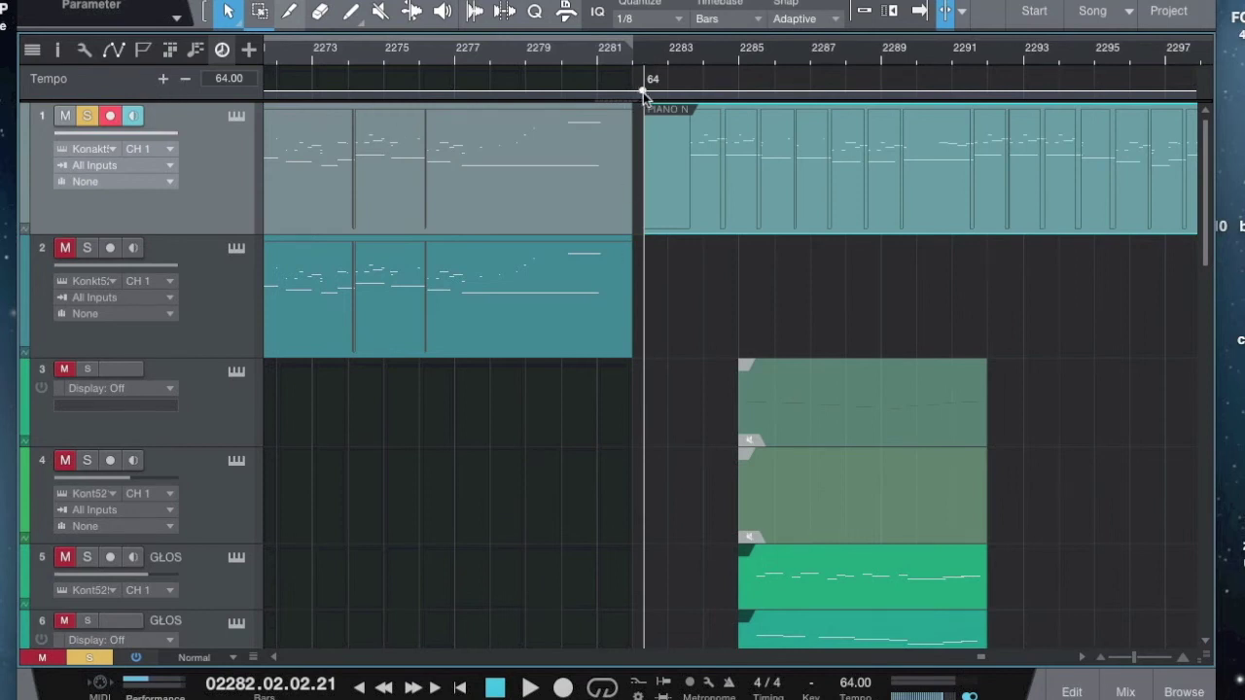
Add a tempo point at the end of the copied piano event and raise the tempo over that event to 200.
{"action": "left_click_drag", "start_coordinate": [663, 61], "coordinate": [637, 14]}
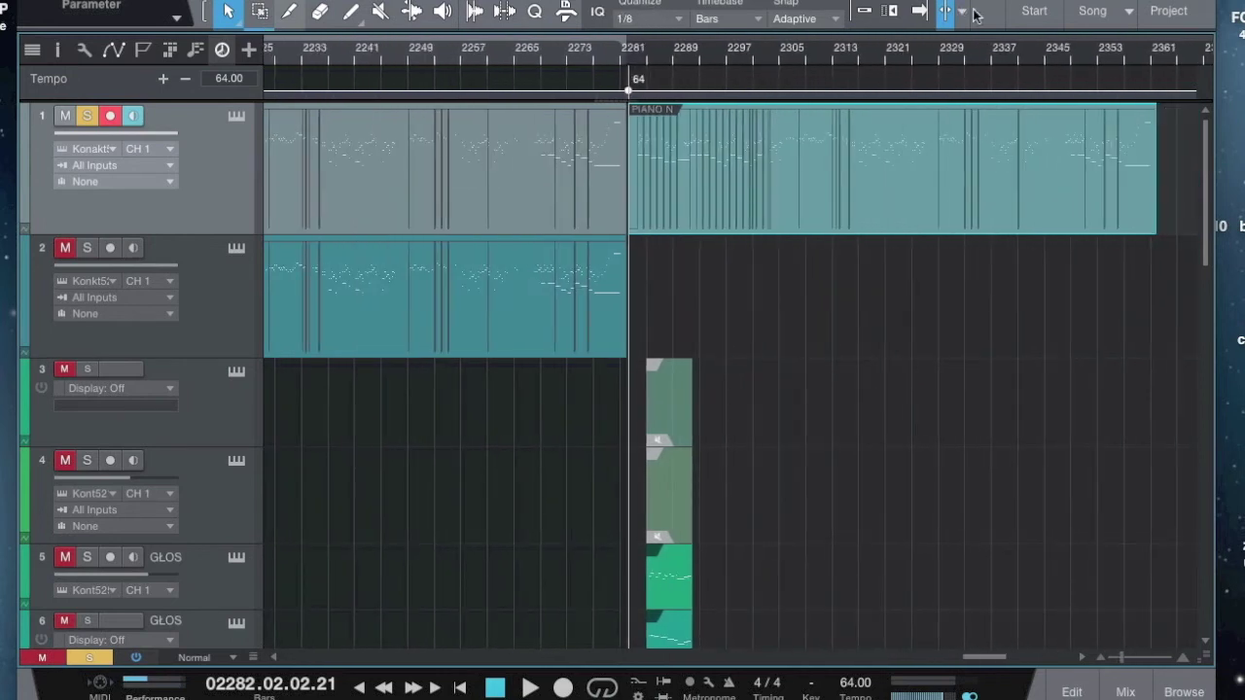
{"action": "left_click", "coordinate": [1158, 94]}
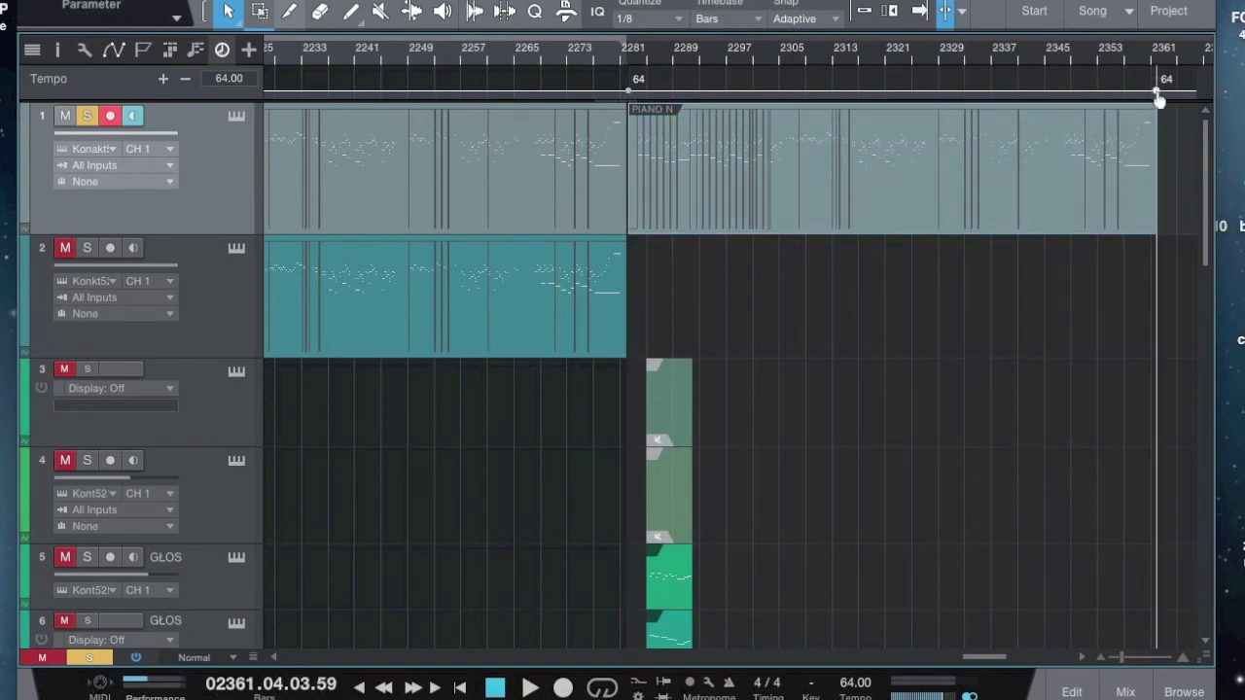
{"action": "left_click", "coordinate": [905, 80]}
{"action": "left_click", "coordinate": [905, 66]}
{"action": "left_click", "coordinate": [904, 81]}
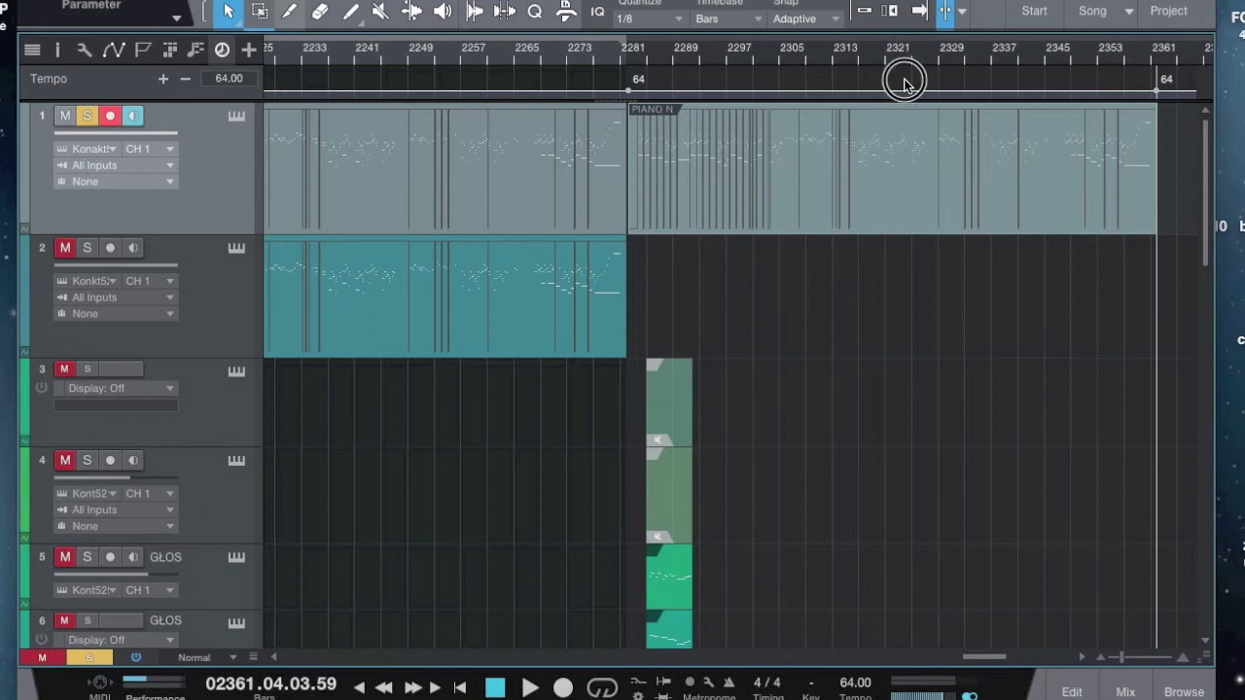
{"action": "left_click", "coordinate": [905, 78]}
{"action": "left_click_drag", "start_coordinate": [914, 76], "coordinate": [913, 59]}
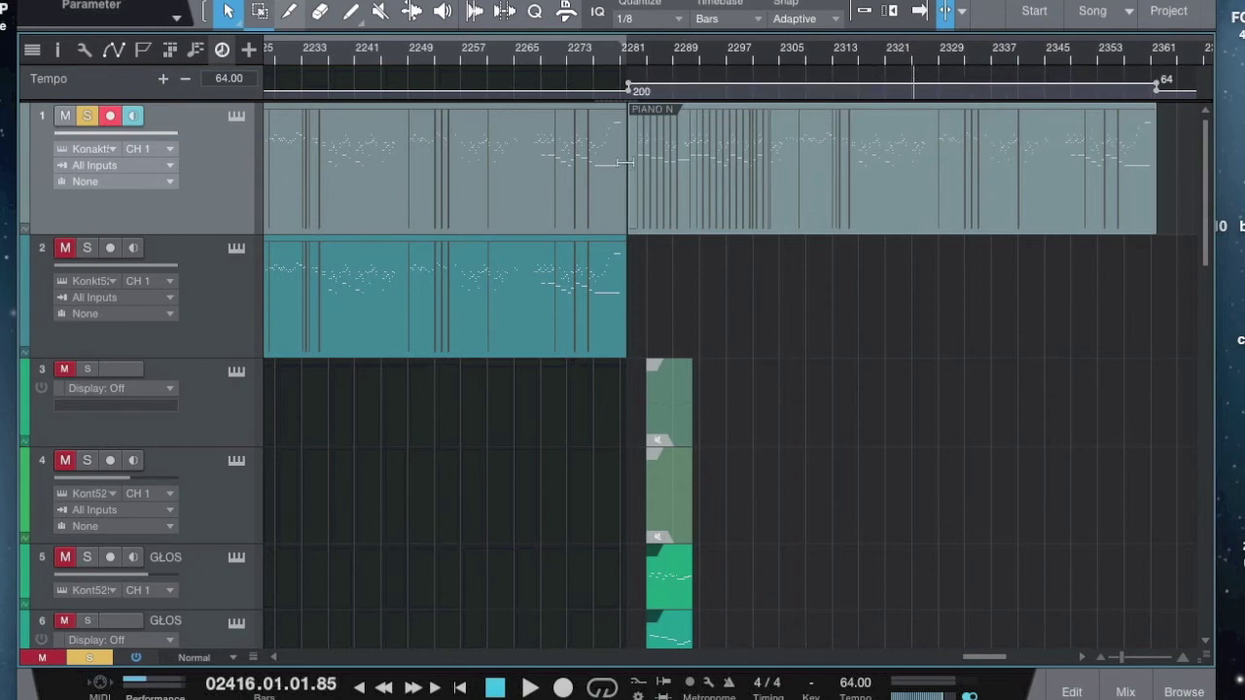
Play the copied piano event from its start to hear the raised tempo.
{"action": "left_click", "coordinate": [628, 55]}
{"action": "key", "text": "space"}
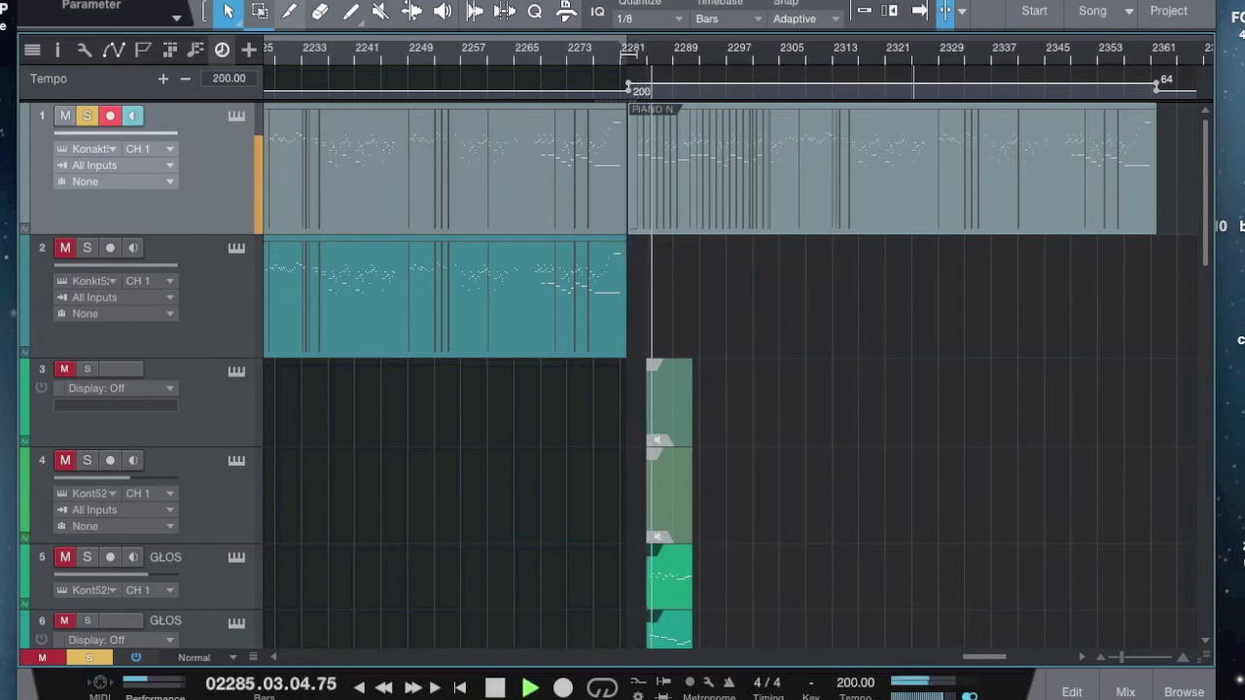
Add tempo points at about bars 2293 and 2308 and lower the tempo between them to 116.
{"action": "mouse_move", "coordinate": [581, 105]}
{"action": "left_mouse_down"}
{"action": "mouse_move", "coordinate": [581, 245]}
{"action": "mouse_move", "coordinate": [582, 129]}
{"action": "left_mouse_up"}
{"action": "mouse_move", "coordinate": [581, 178]}
{"action": "left_mouse_down"}
{"action": "mouse_move", "coordinate": [581, 261]}
{"action": "mouse_move", "coordinate": [586, 200]}
{"action": "left_mouse_up"}
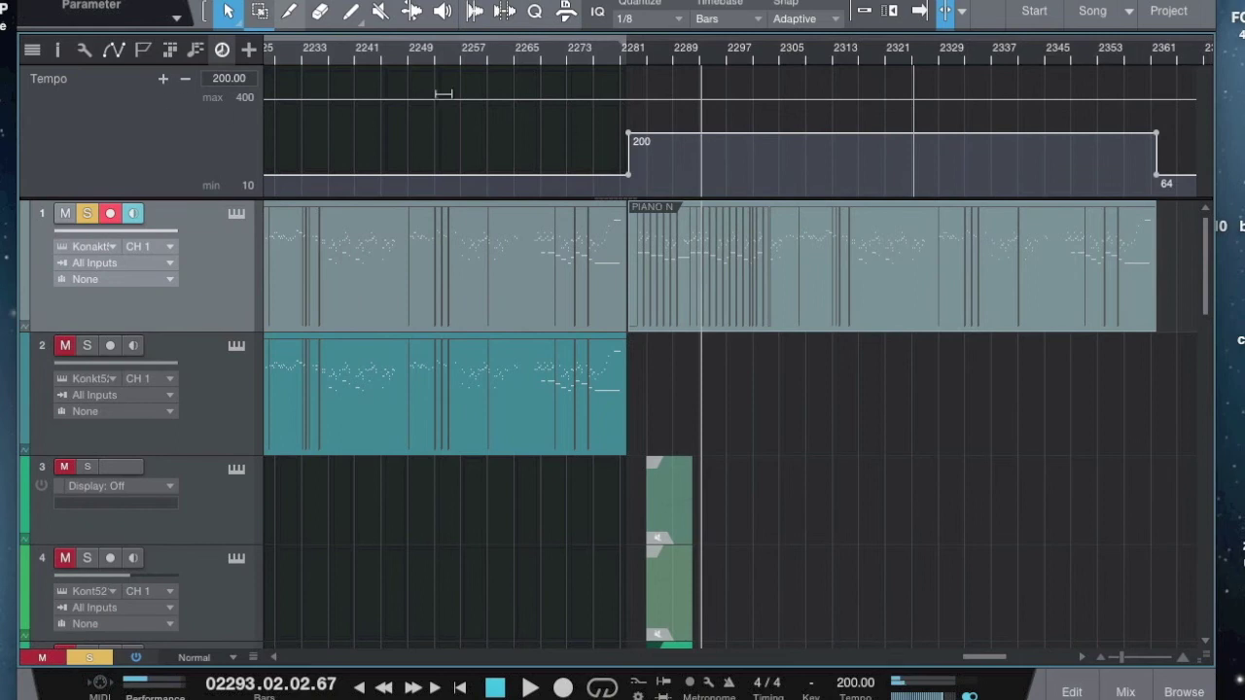
{"action": "left_click", "coordinate": [704, 134]}
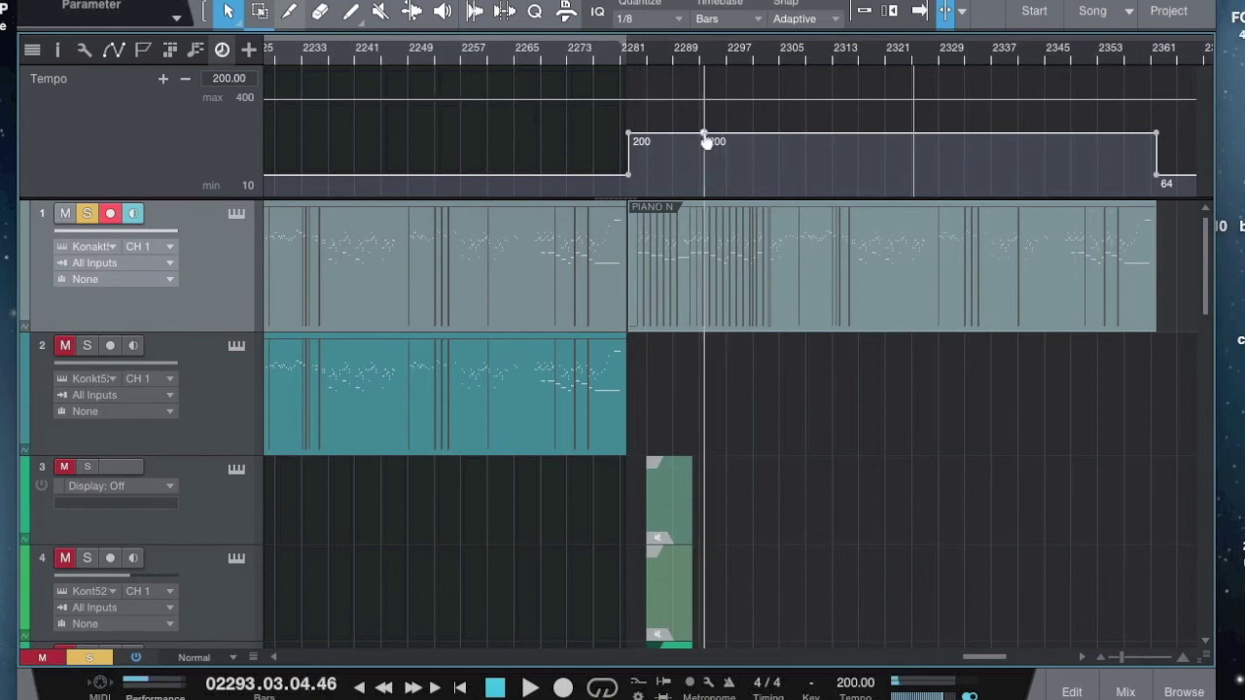
{"action": "left_click", "coordinate": [805, 139]}
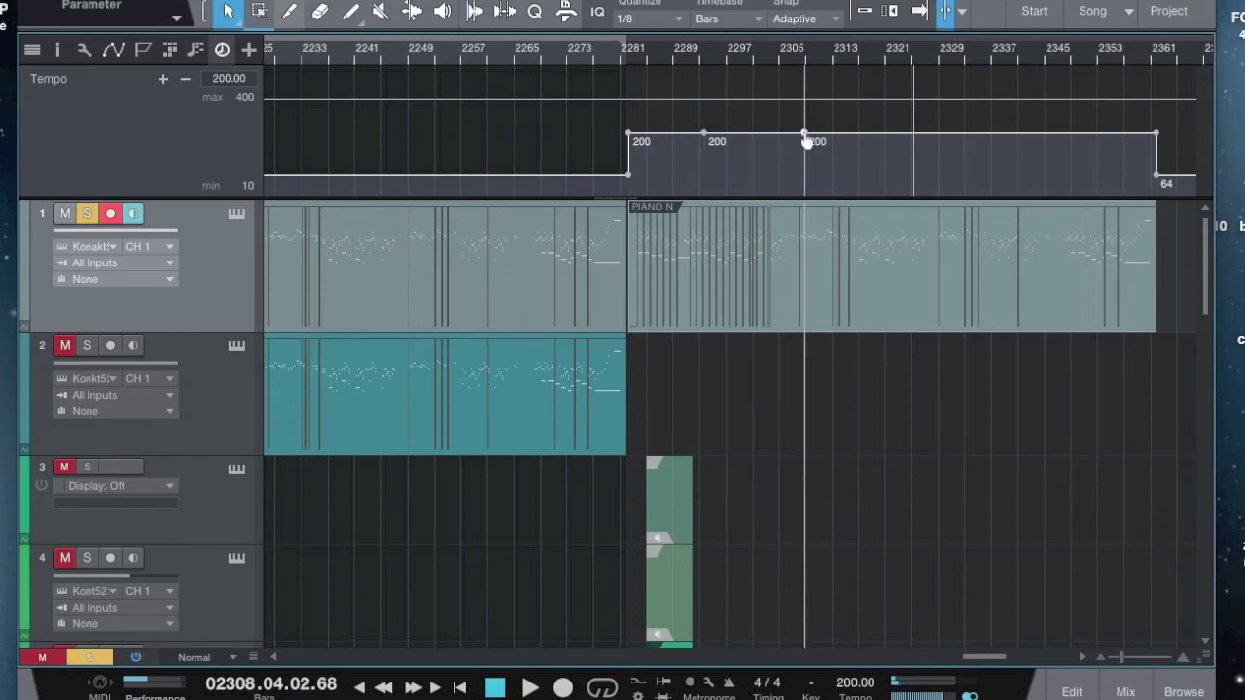
{"action": "left_click", "coordinate": [756, 108]}
{"action": "left_click_drag", "start_coordinate": [747, 84], "coordinate": [748, 115]}
Play the copied piano event through both tempo changes of the slower section, and stop playback.
{"action": "left_click", "coordinate": [686, 63]}
{"action": "key", "text": "space"}
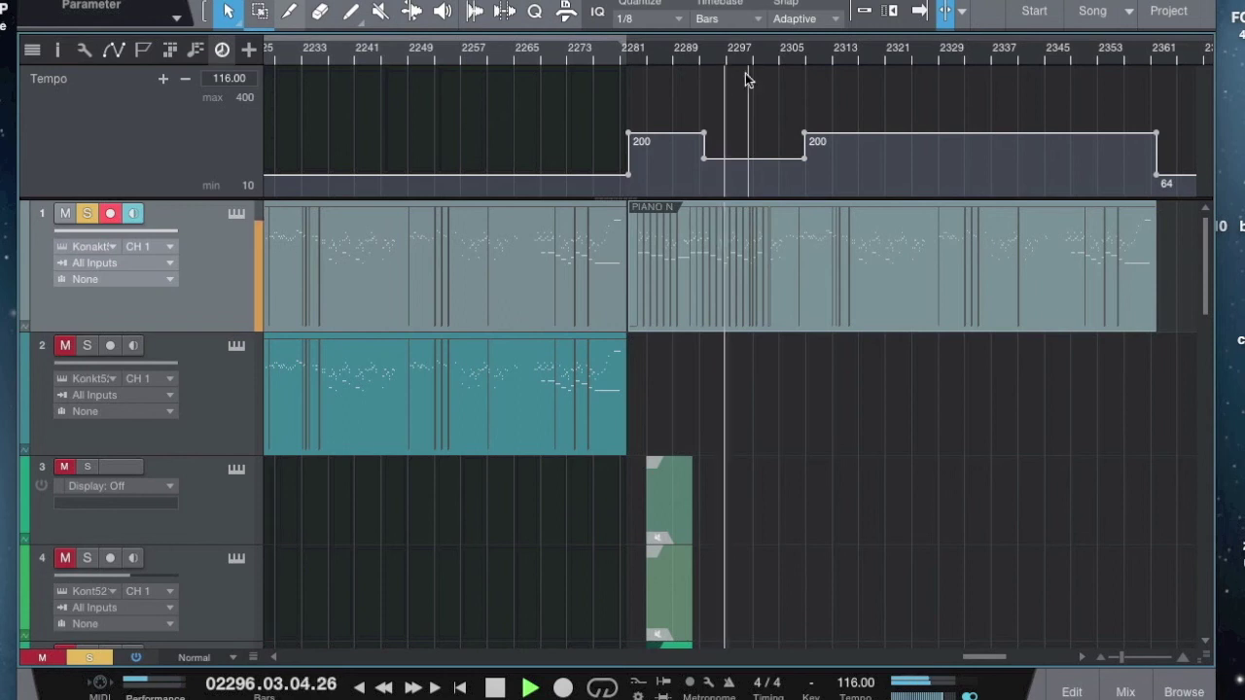
{"action": "left_click", "coordinate": [795, 56]}
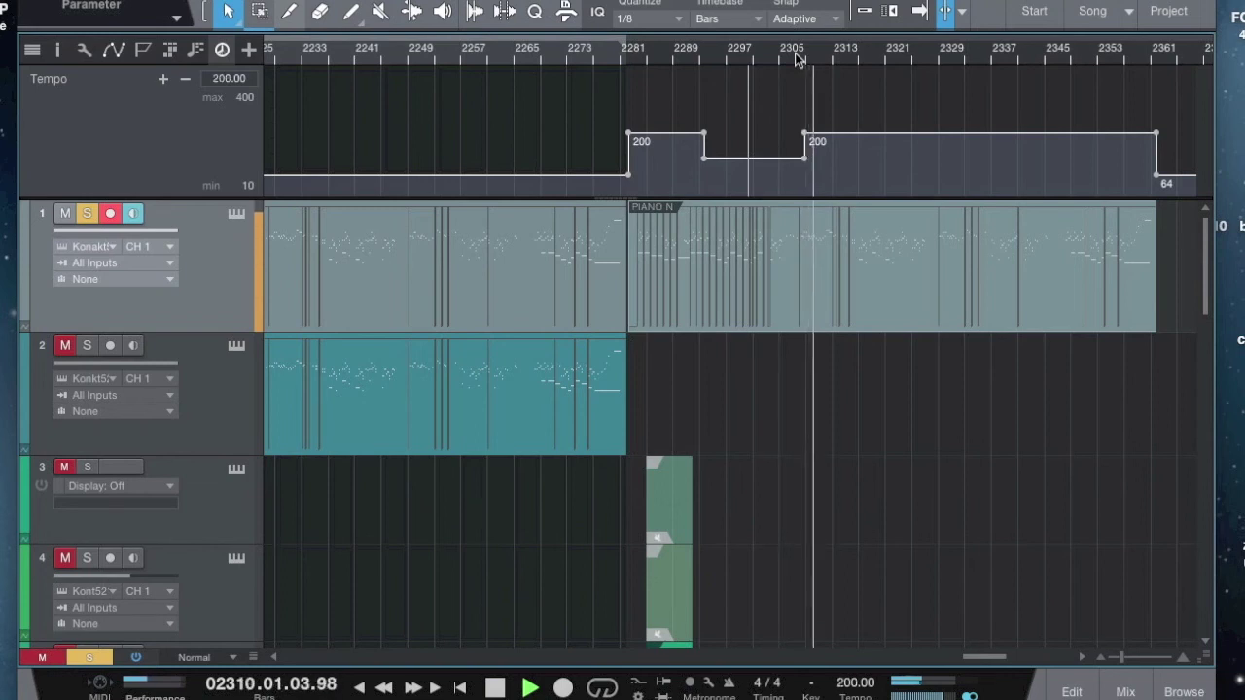
{"action": "left_click_drag", "start_coordinate": [801, 58], "coordinate": [796, 36]}
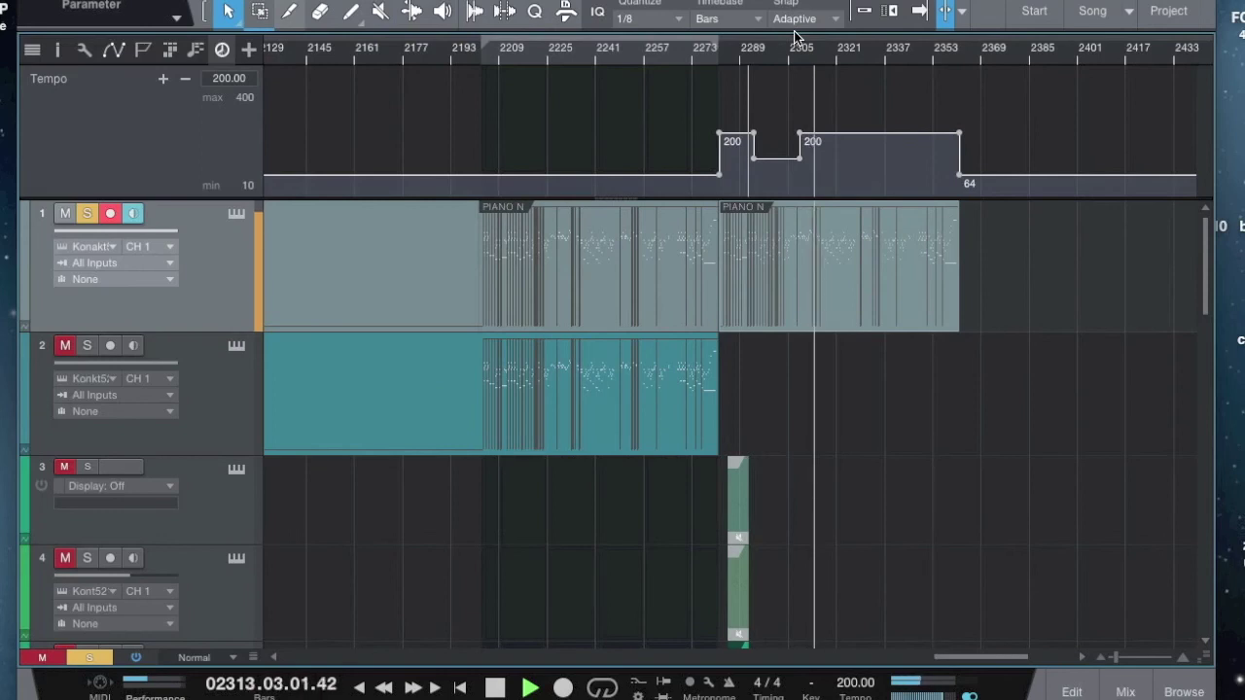
{"action": "key", "text": "space"}
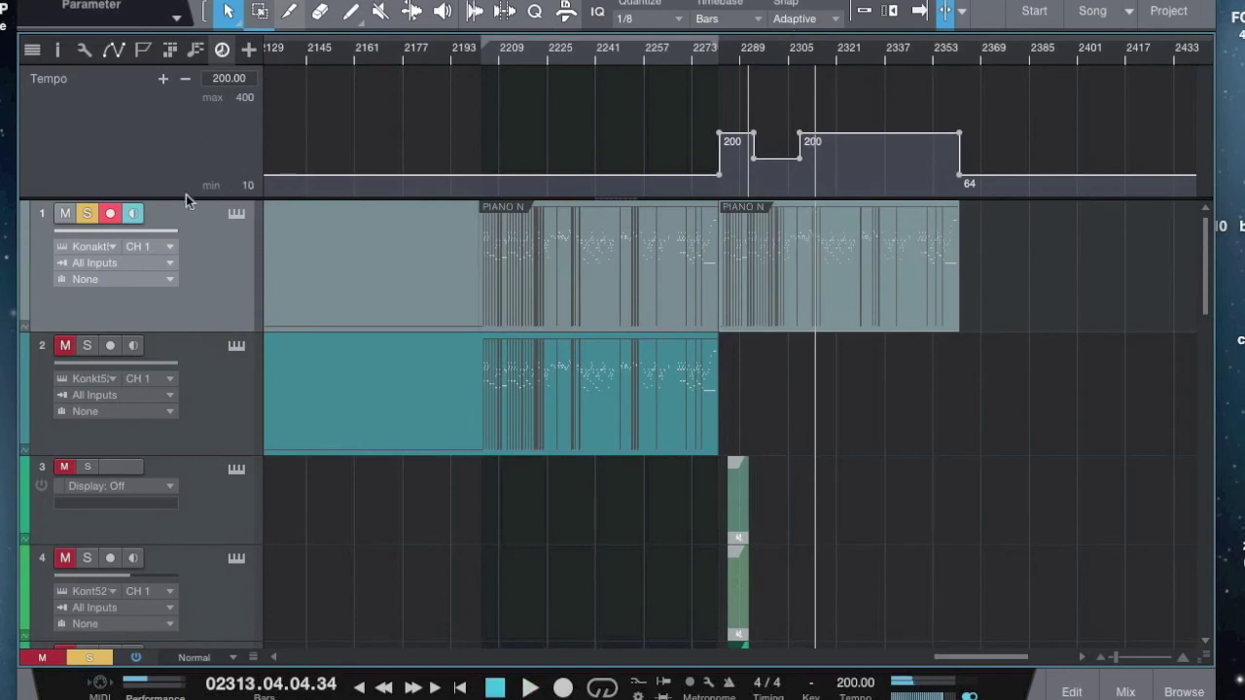
Reduce the tempo track's height and hide the tempo track.
{"action": "left_click_drag", "start_coordinate": [182, 198], "coordinate": [189, 133]}
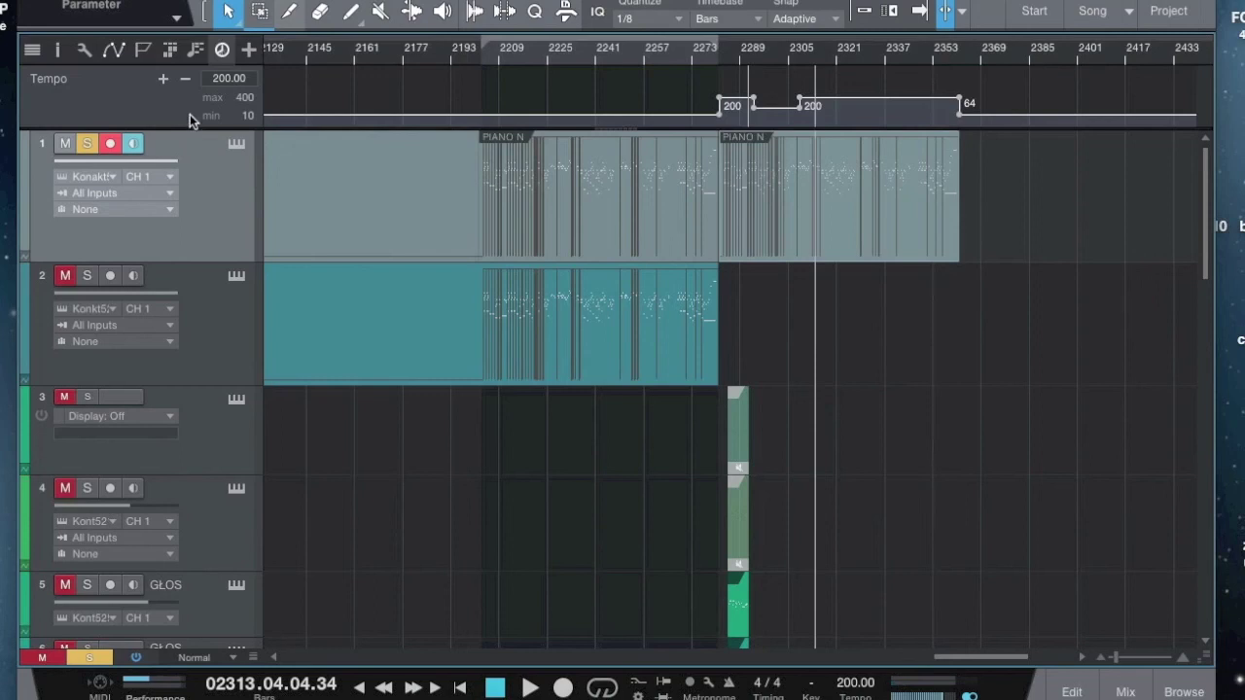
{"action": "left_click", "coordinate": [223, 56]}
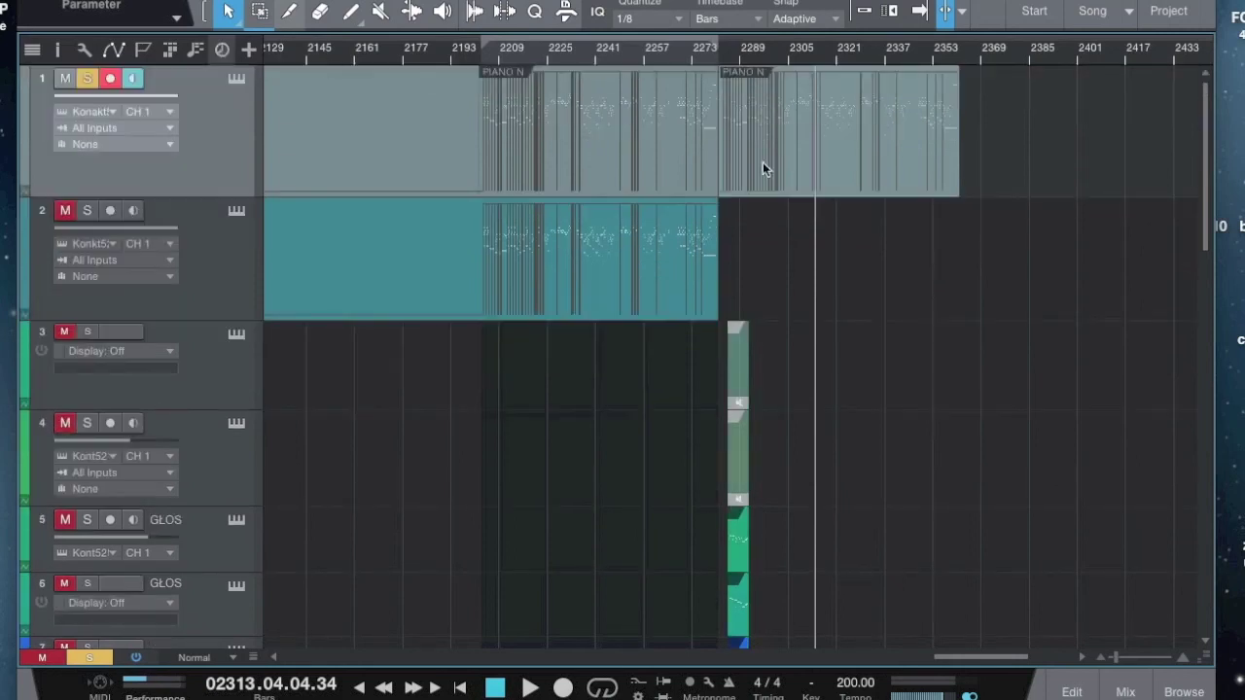